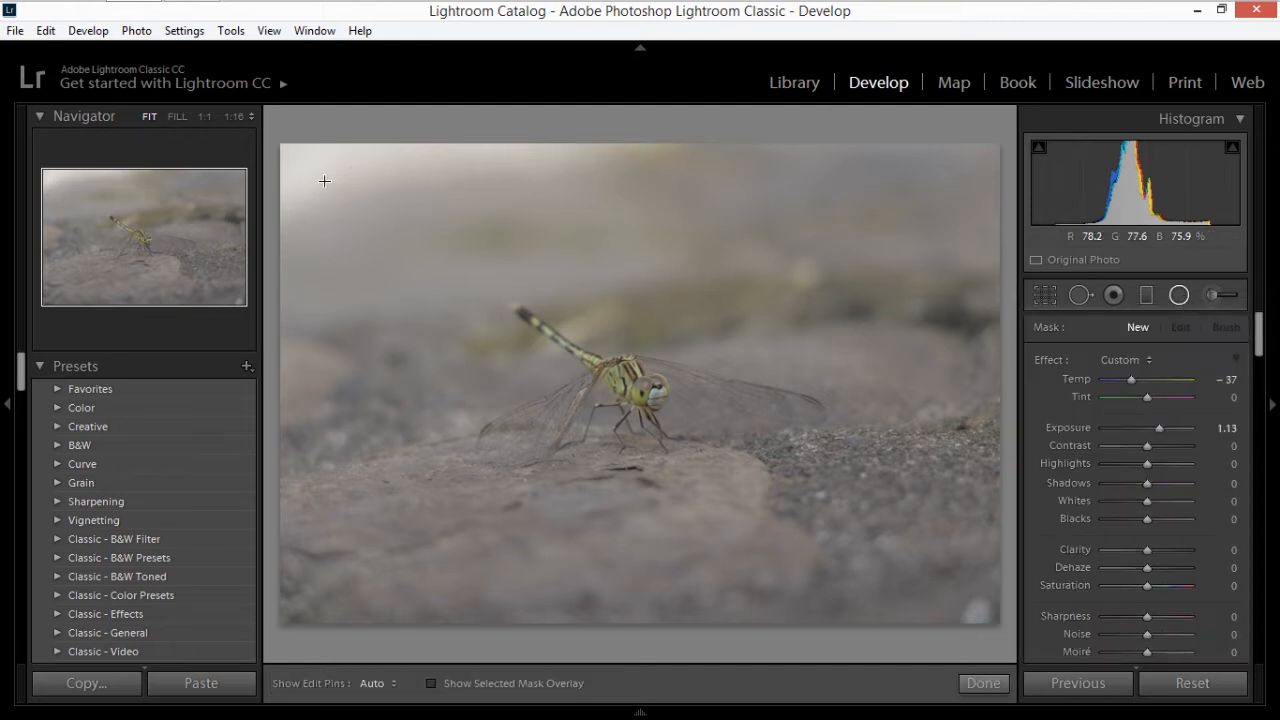
Place an inverted radial filter over the photo's upper-left corner and reset its Temp to 0
left_click_drag(316, 181, 557, 366)
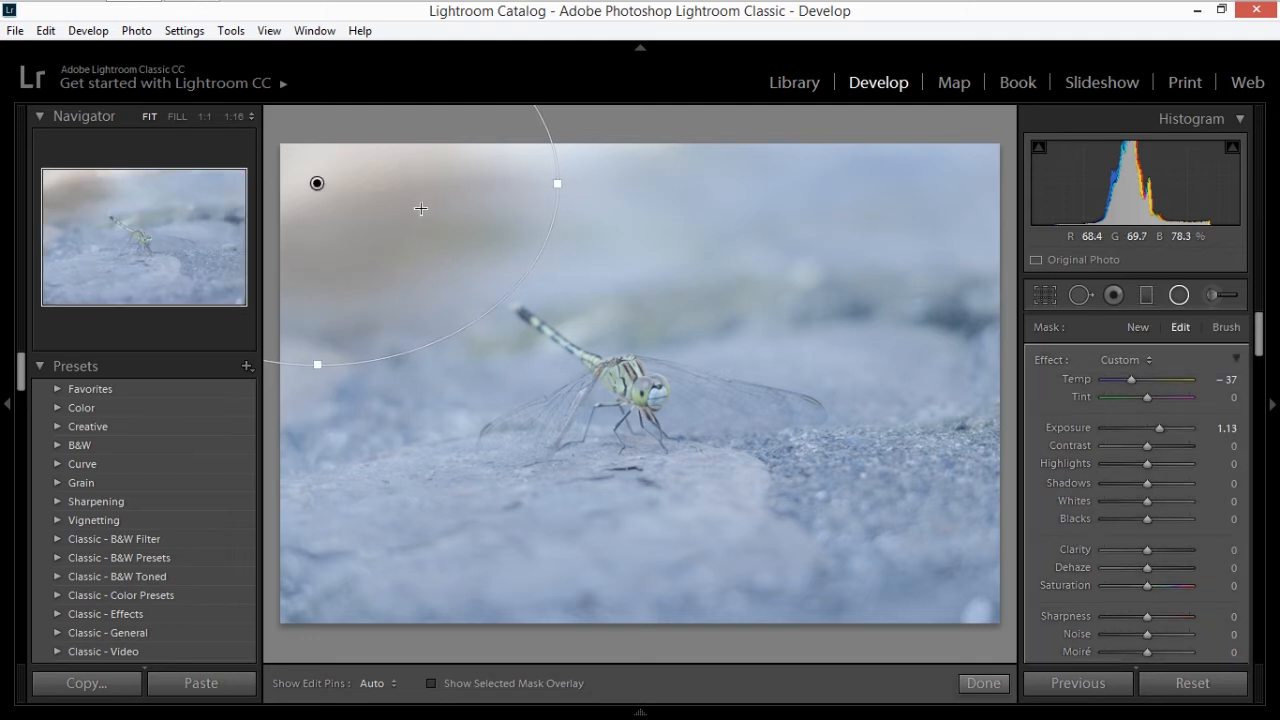
left_click_drag(1259, 338, 1259, 378)
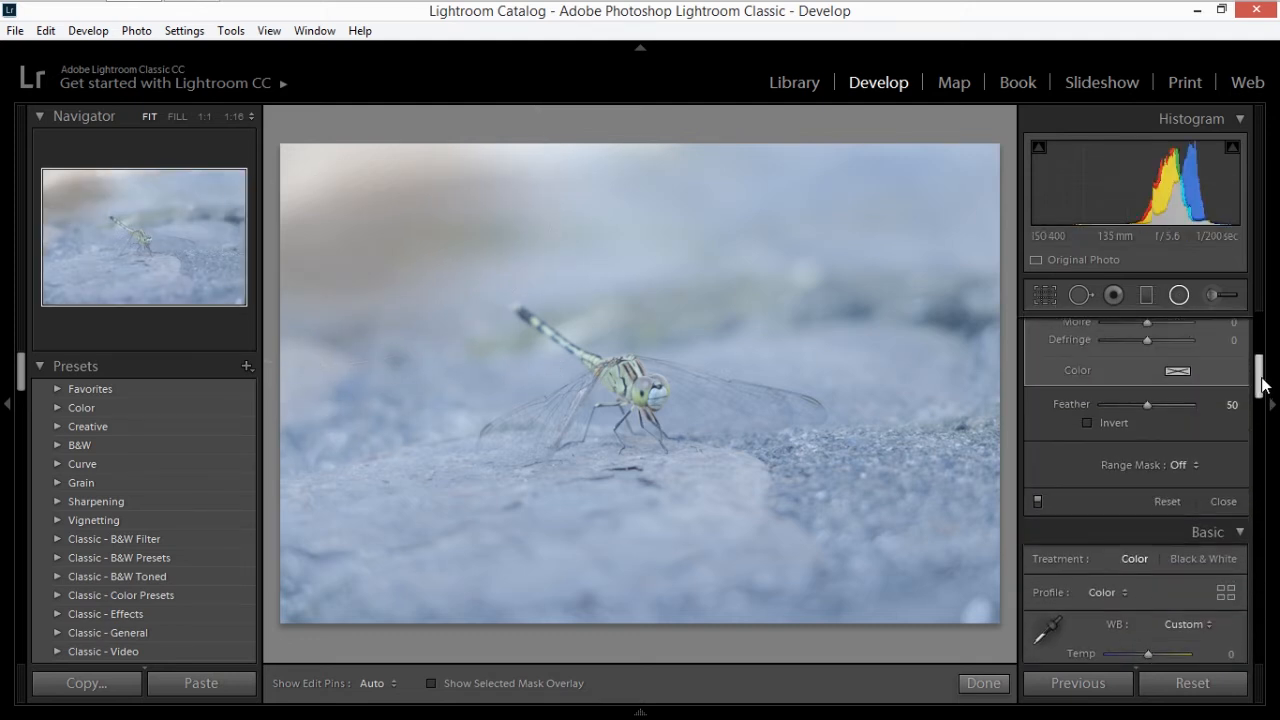
left_click(1089, 424)
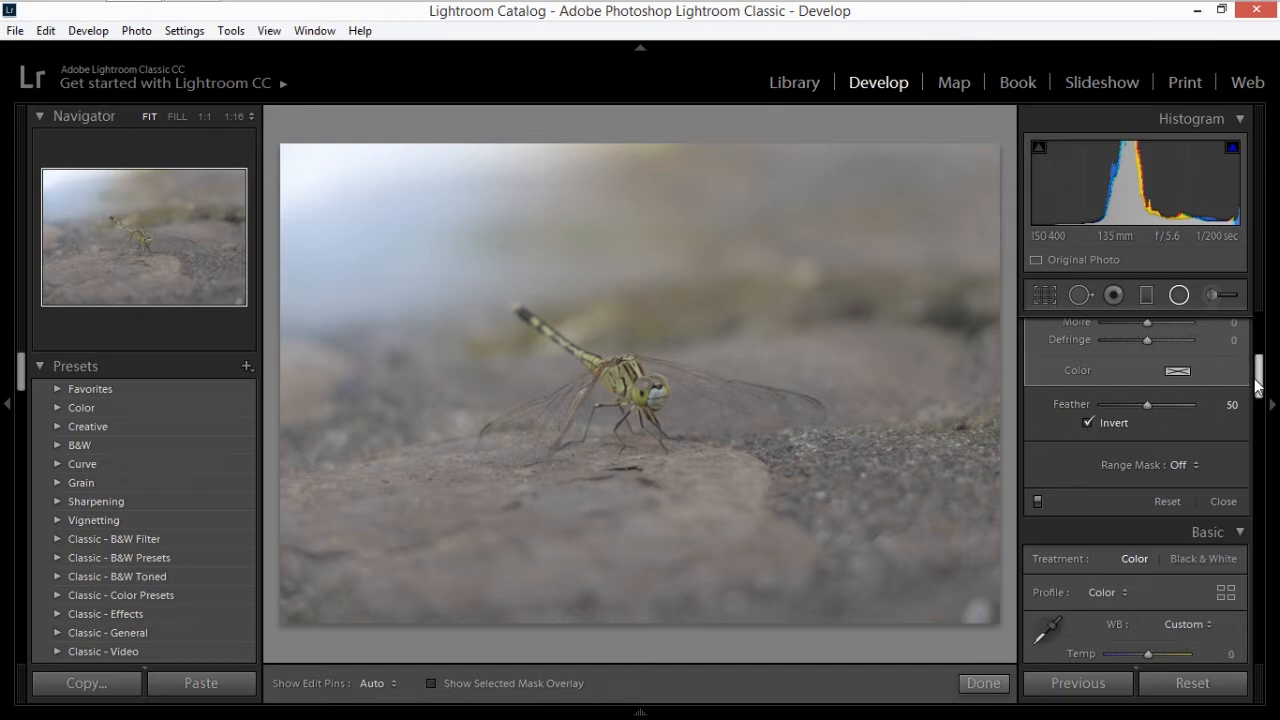
left_click_drag(1258, 372, 1261, 333)
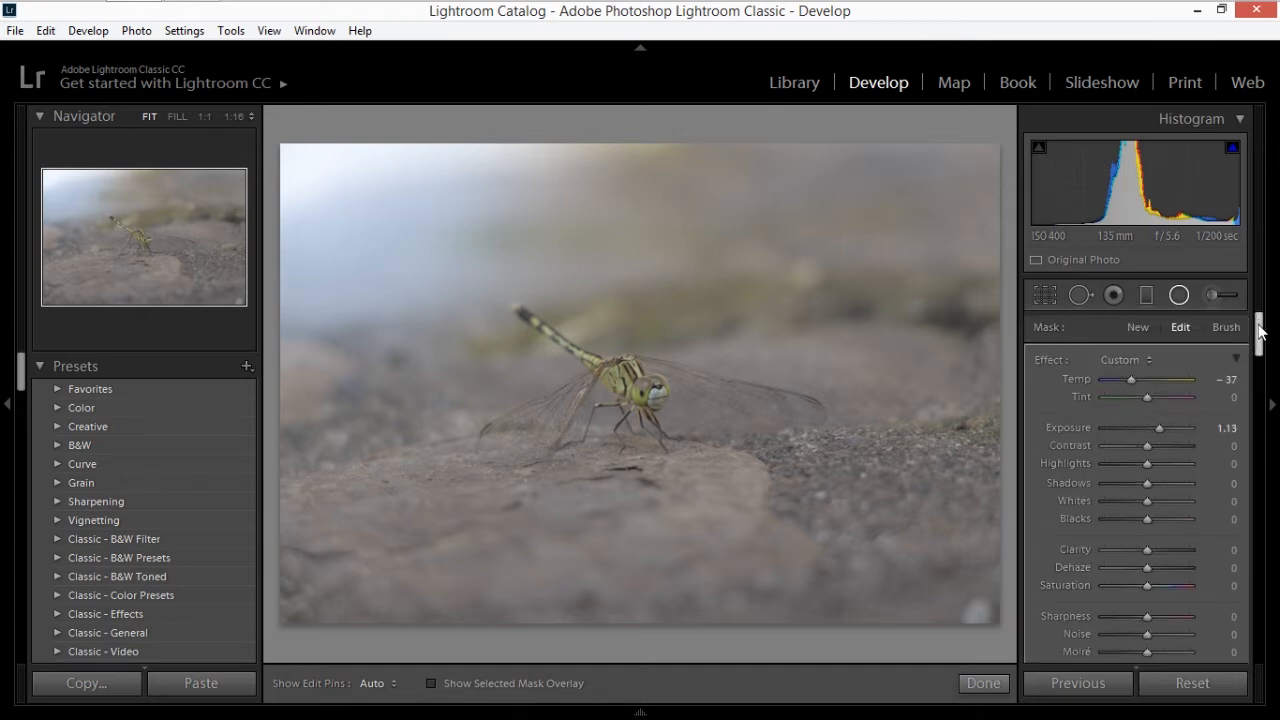
double_click(1131, 379)
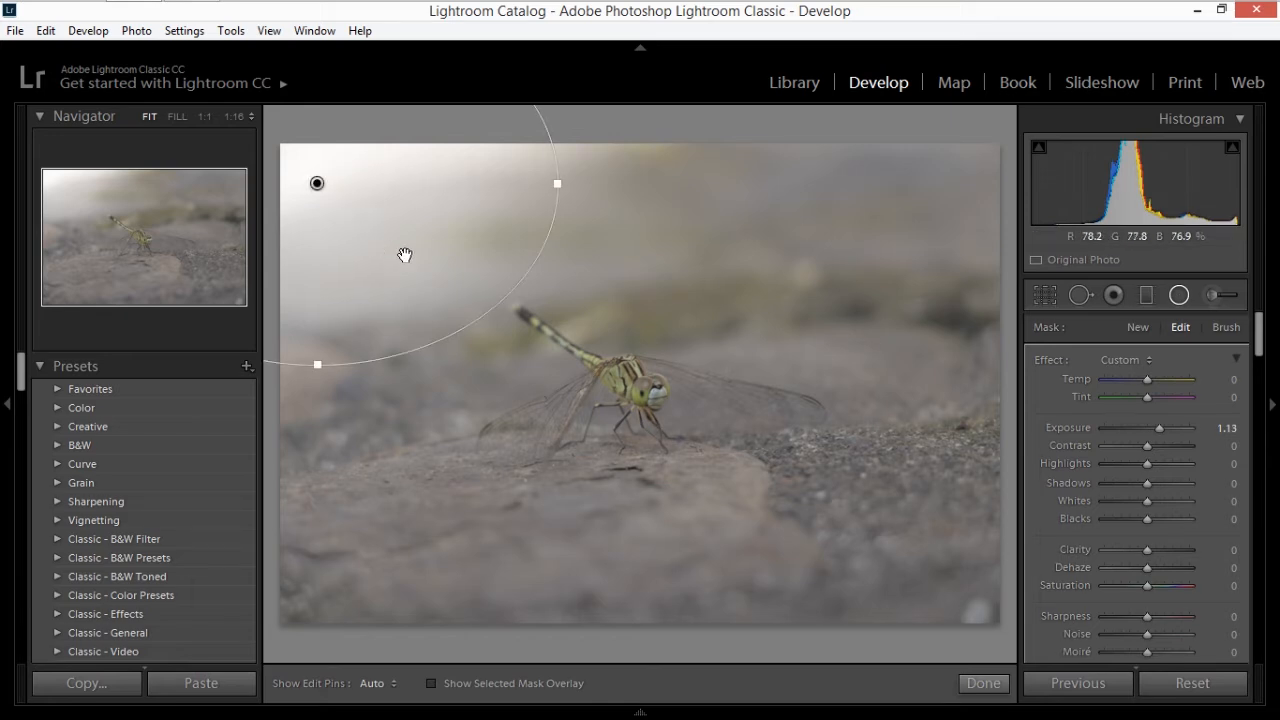
Tilt the corner radial filter diagonally towards the dragonfly and centre it near the photo's upper-left corner
mouse_move(414, 263)
left_mouse_down()
mouse_move(876, 403)
mouse_move(906, 451)
mouse_move(726, 440)
mouse_move(646, 349)
mouse_move(565, 292)
mouse_move(425, 252)
left_mouse_up()
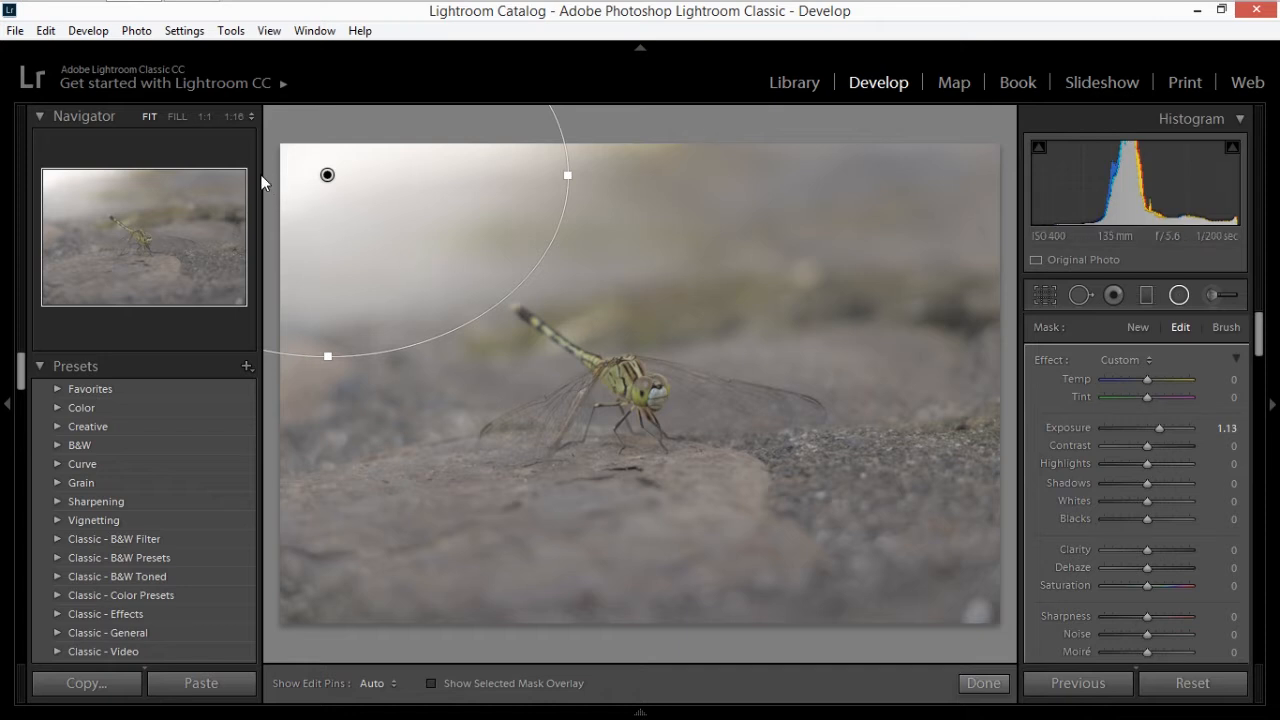
left_click(236, 115)
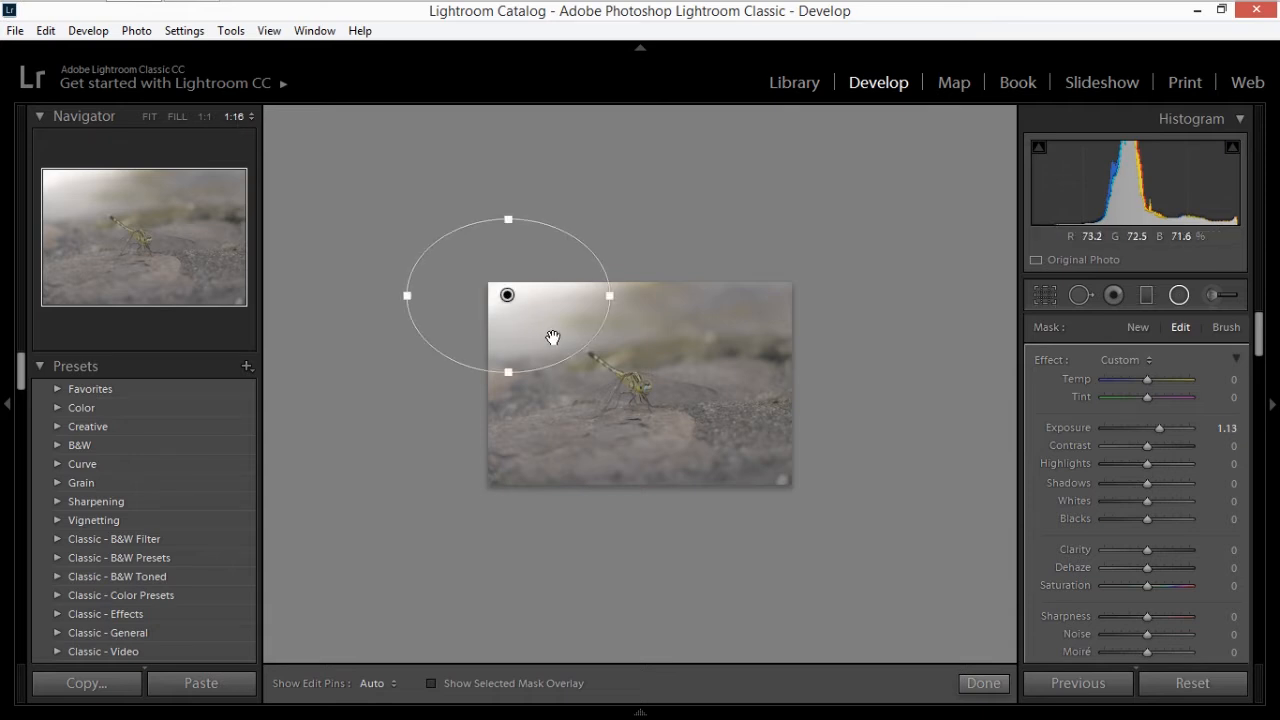
left_click_drag(563, 358, 550, 340)
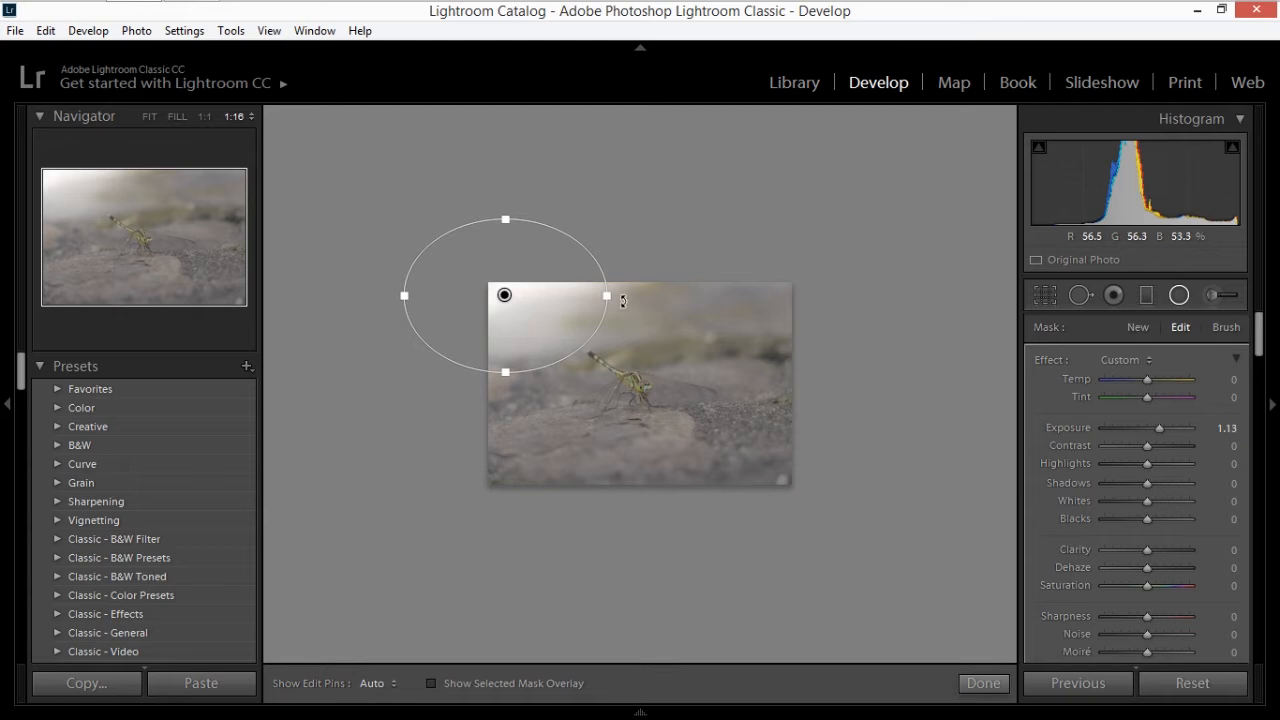
left_click_drag(608, 295, 590, 348)
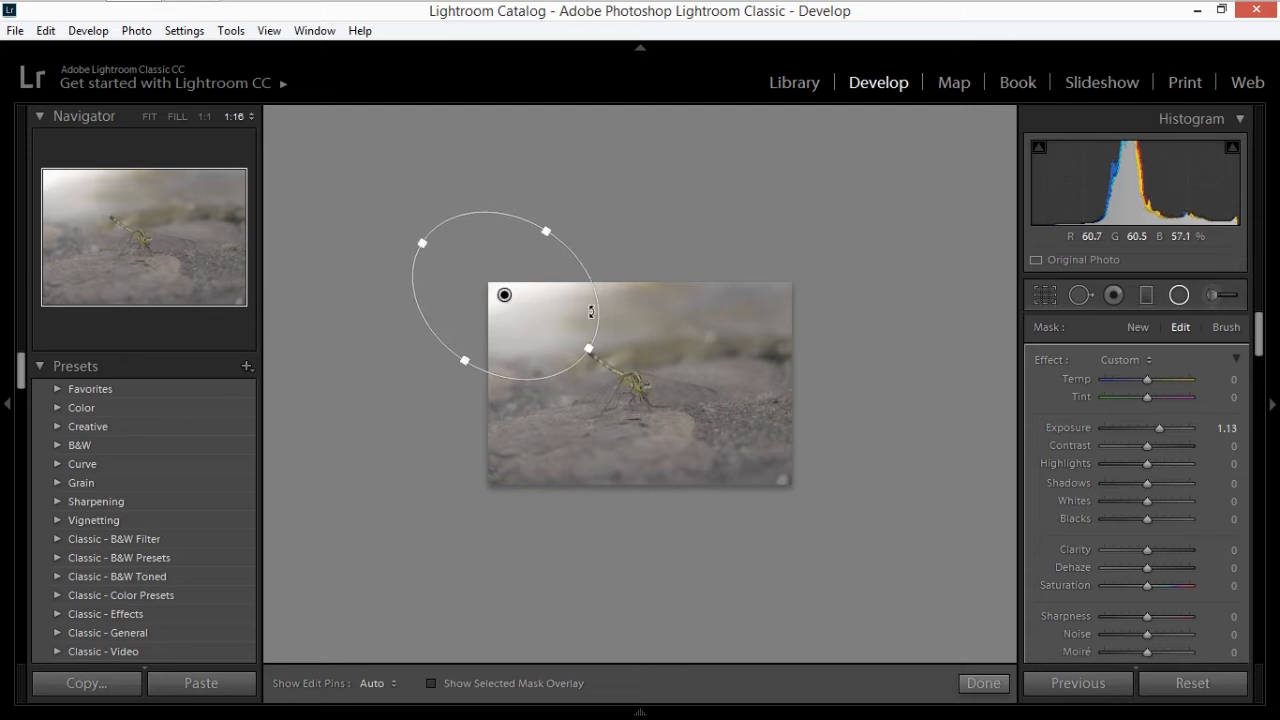
left_click_drag(540, 306, 527, 291)
left_click_drag(578, 333, 586, 337)
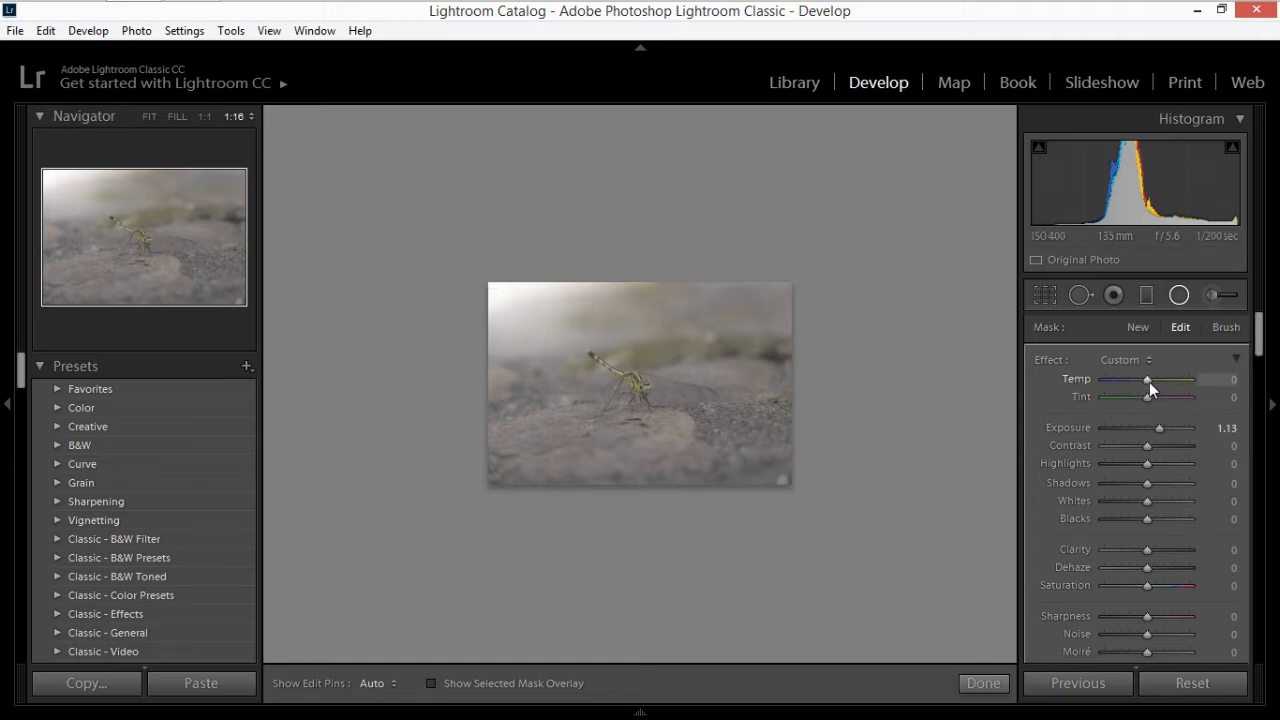
Set the corner radial filter's Temp to 46 and enlarge its ellipse
left_click_drag(1153, 381, 1169, 382)
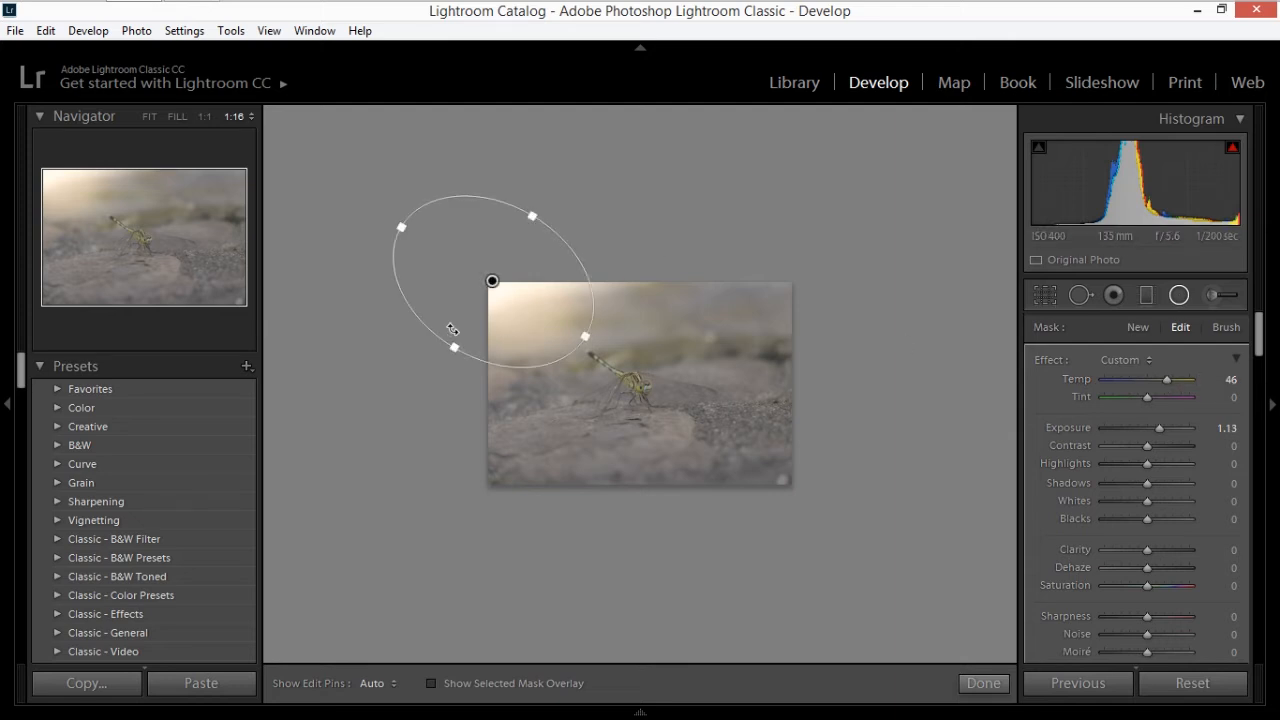
left_click_drag(574, 331, 589, 341)
left_click_drag(545, 218, 580, 194)
left_click_drag(559, 278, 561, 271)
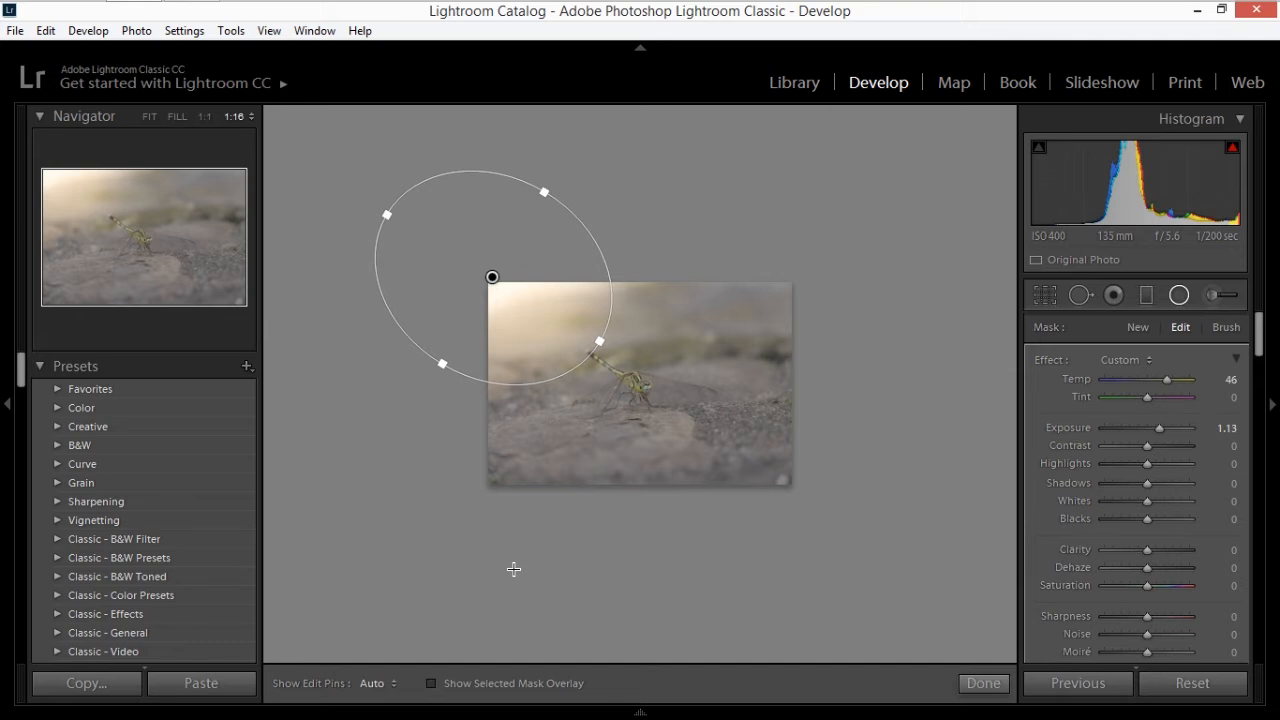
Add a second radial filter around the dragonfly's tail and invert its mask
left_click(1181, 296)
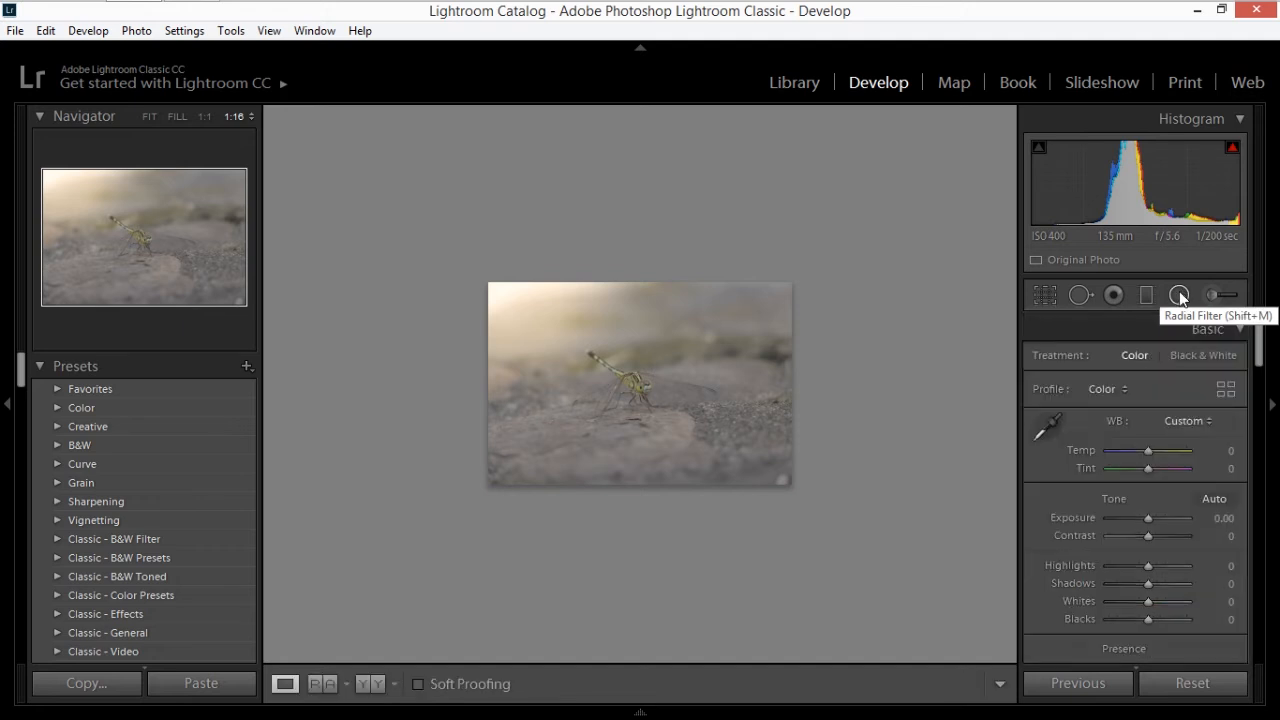
left_click(1181, 296)
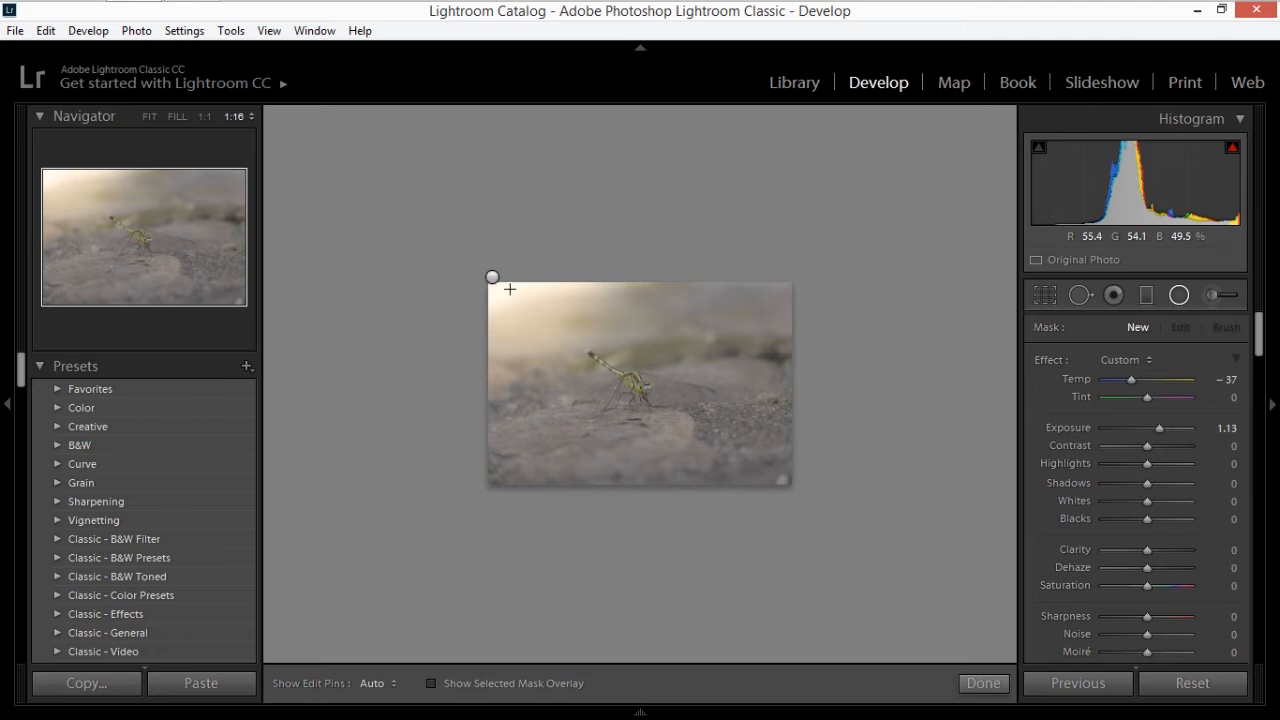
left_click(150, 117)
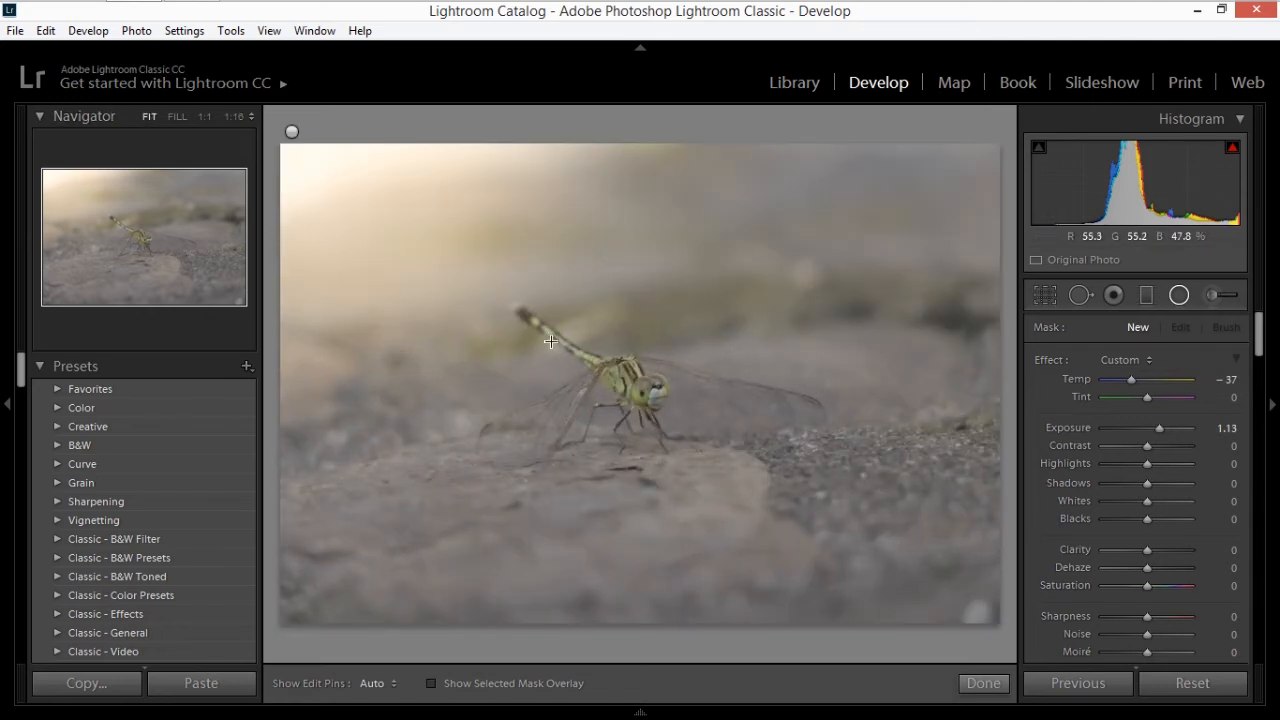
left_click_drag(557, 357, 655, 397)
left_click_drag(1259, 335, 1260, 371)
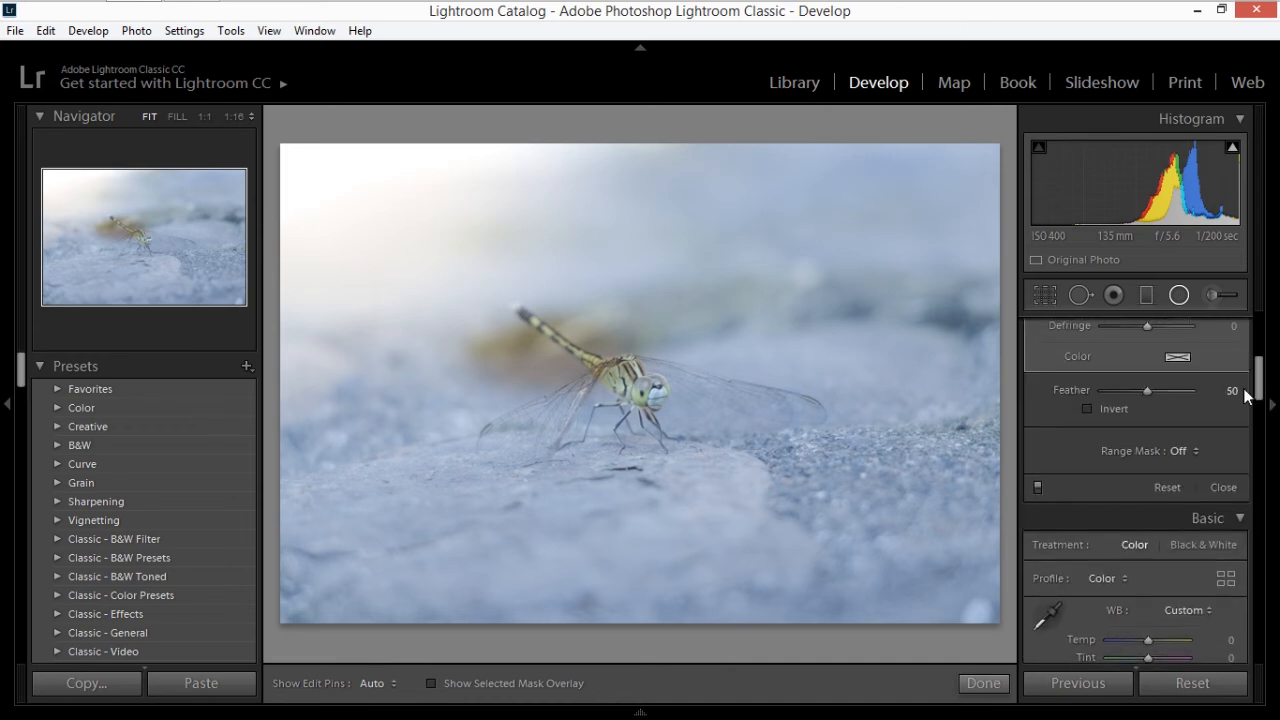
left_click(1088, 408)
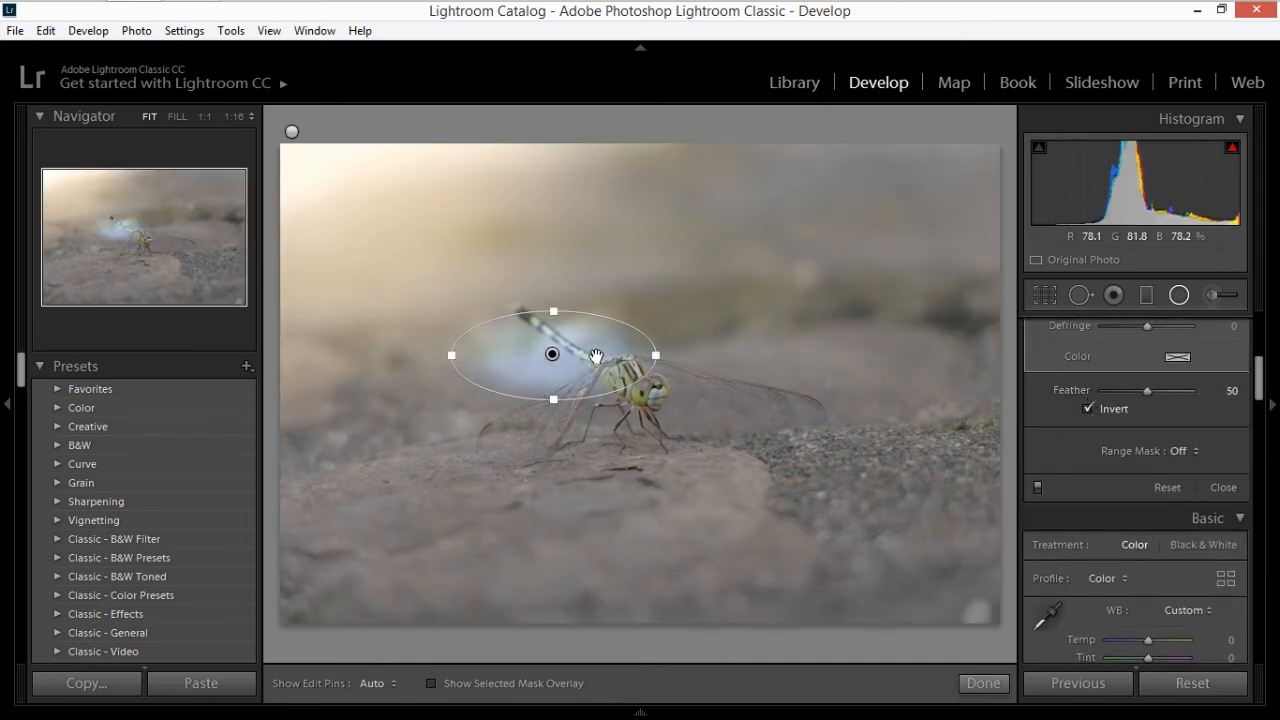
Move the second radial filter onto the dragonfly's body, tilt it along the body and shorten it
left_click_drag(671, 384, 740, 440)
left_click_drag(659, 415, 643, 395)
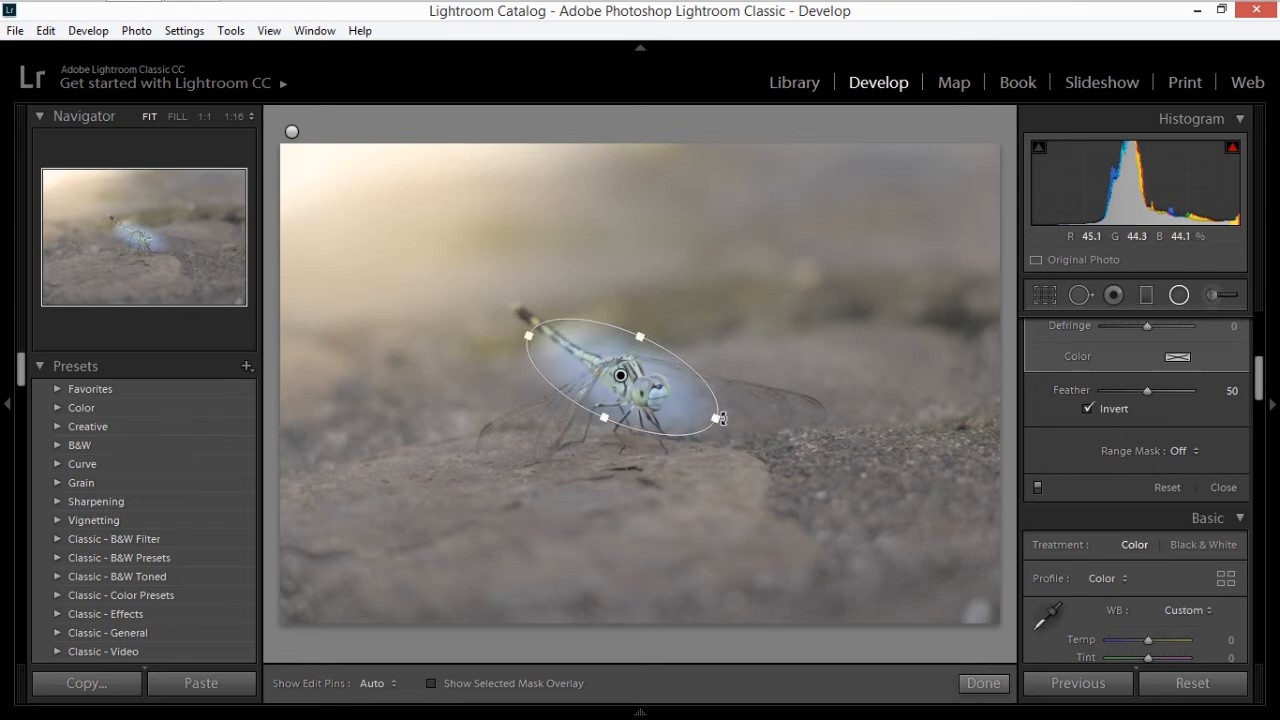
left_click_drag(716, 418, 683, 404)
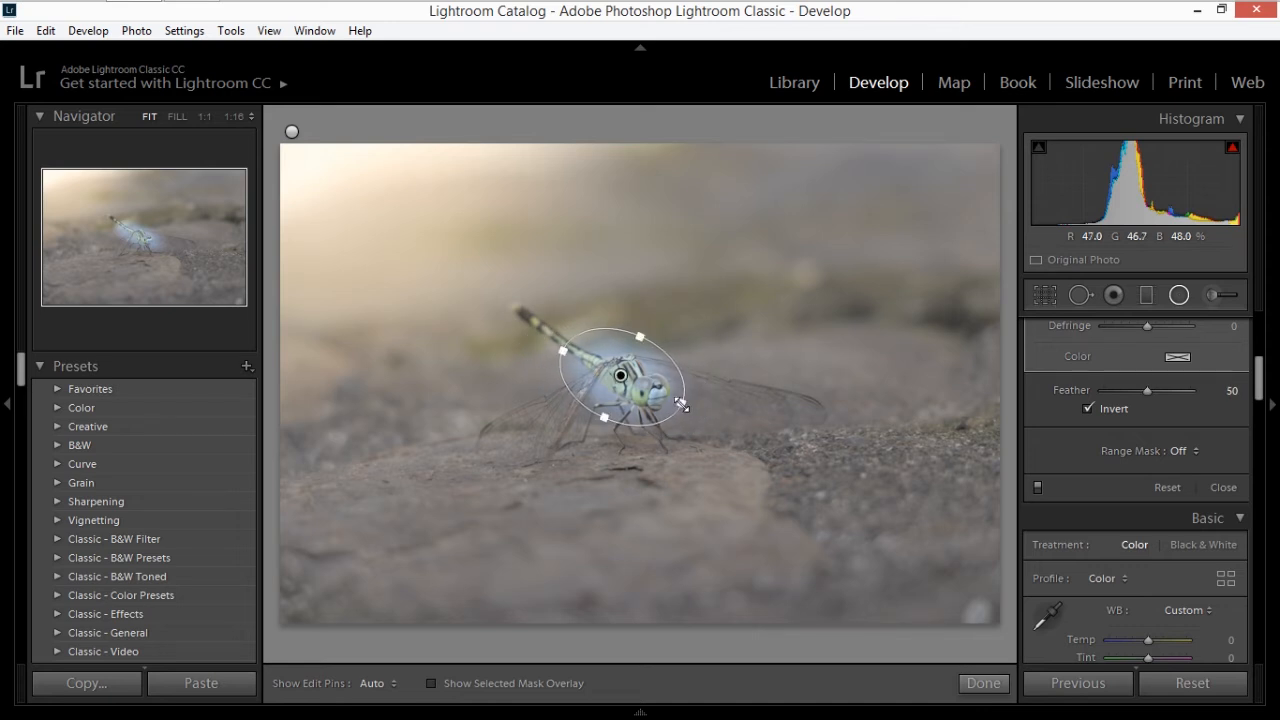
Set the Temp of the dragonfly's radial filter to 17
scroll(1258, 340, "up", 3)
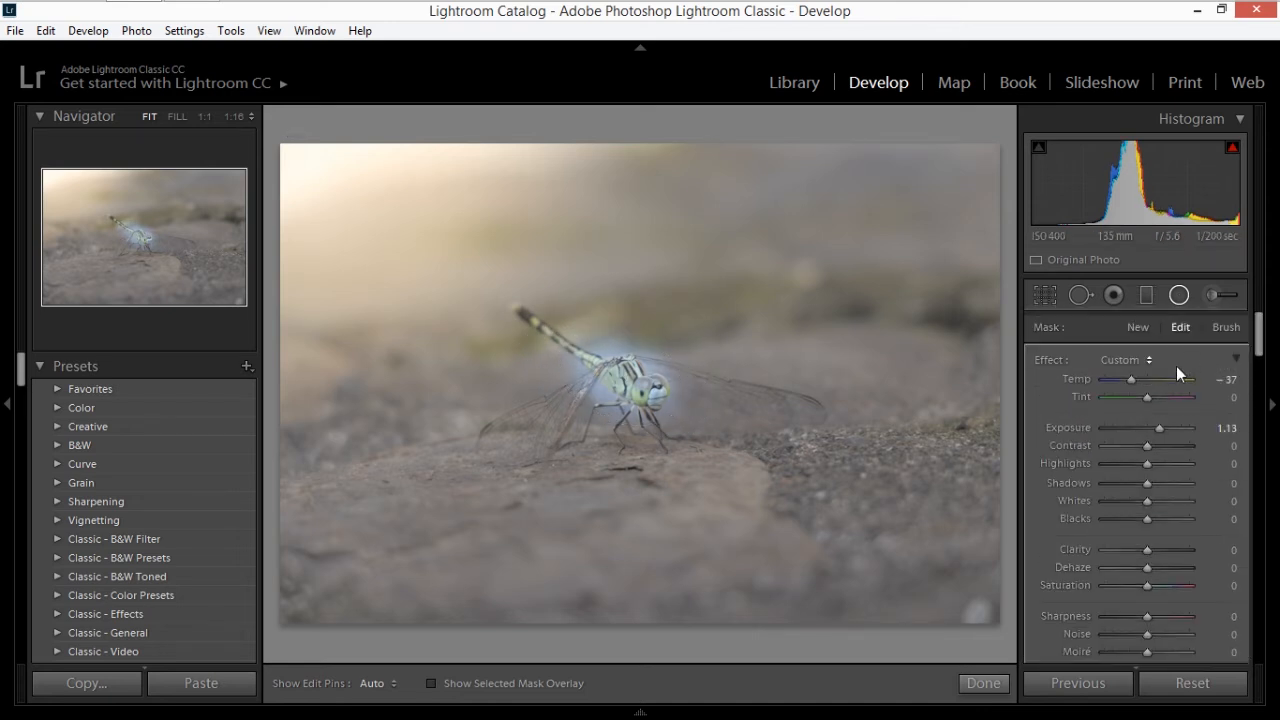
left_click_drag(1127, 377, 1150, 381)
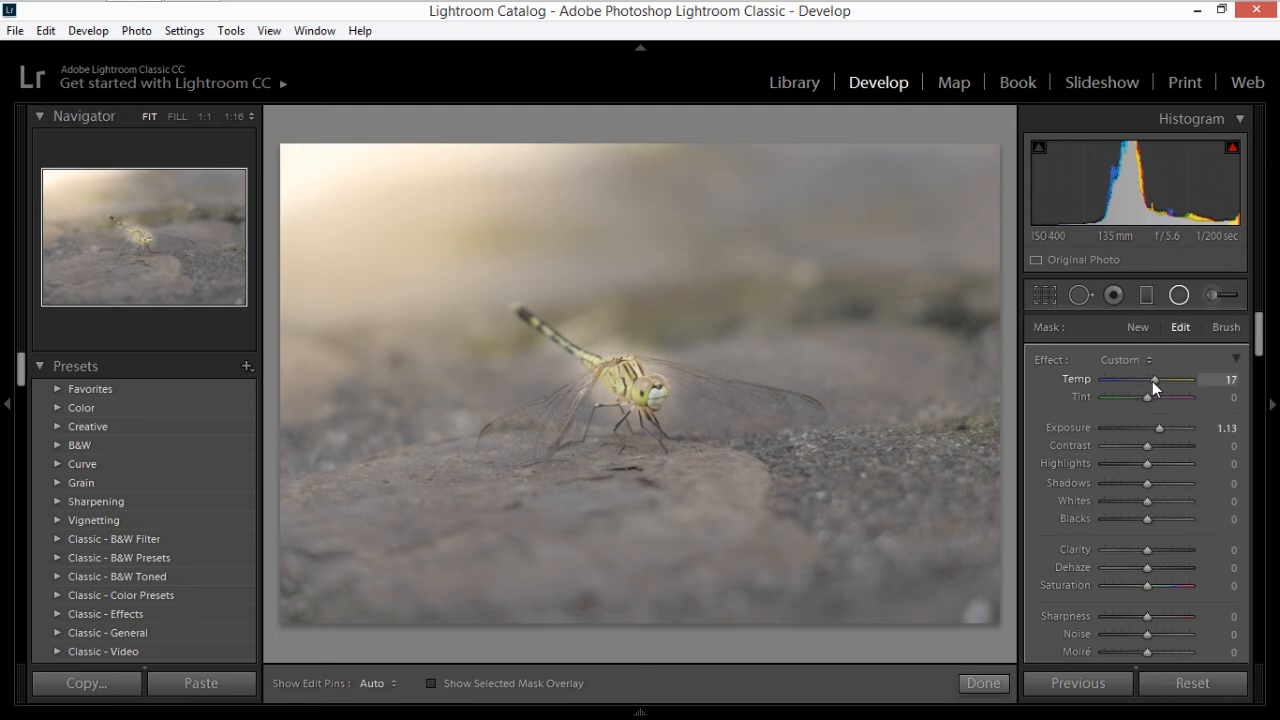
left_click_drag(1152, 381, 1152, 381)
Lengthen and tilt the radial filter along the dragonfly's body and set its Temp to 15
mouse_move(590, 358)
left_click_drag(565, 351, 535, 338)
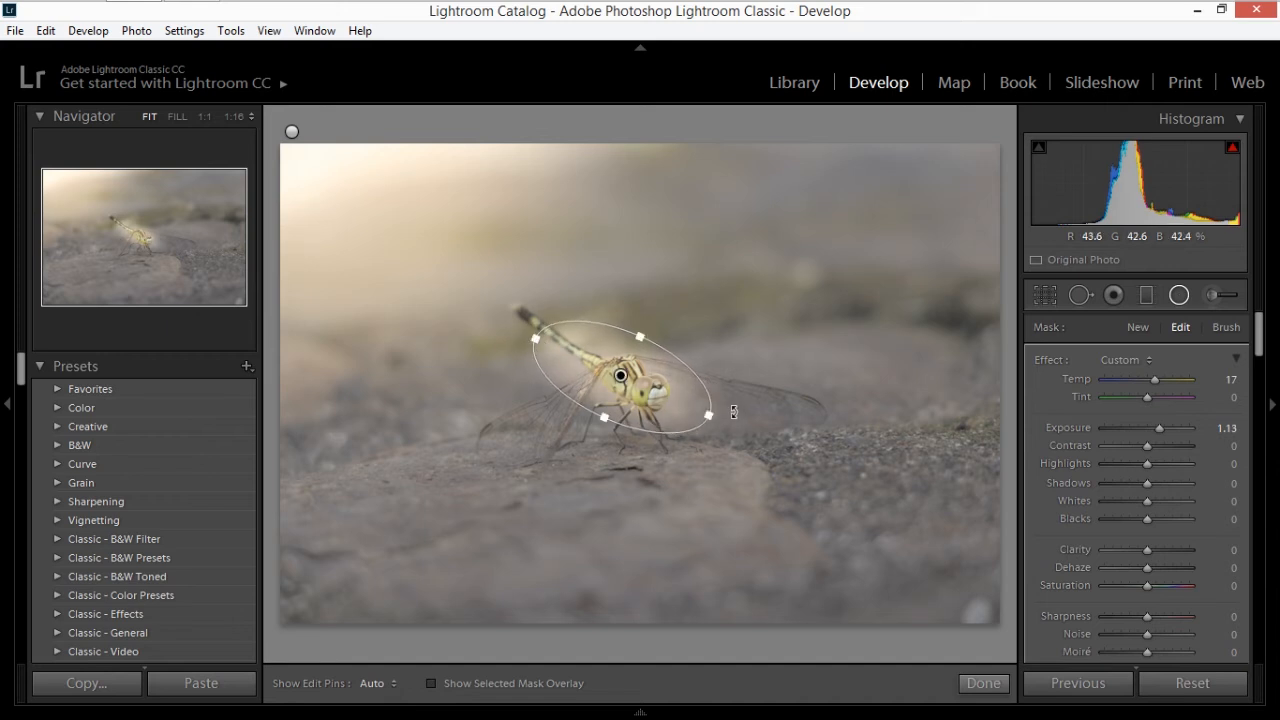
left_click_drag(728, 412, 683, 400)
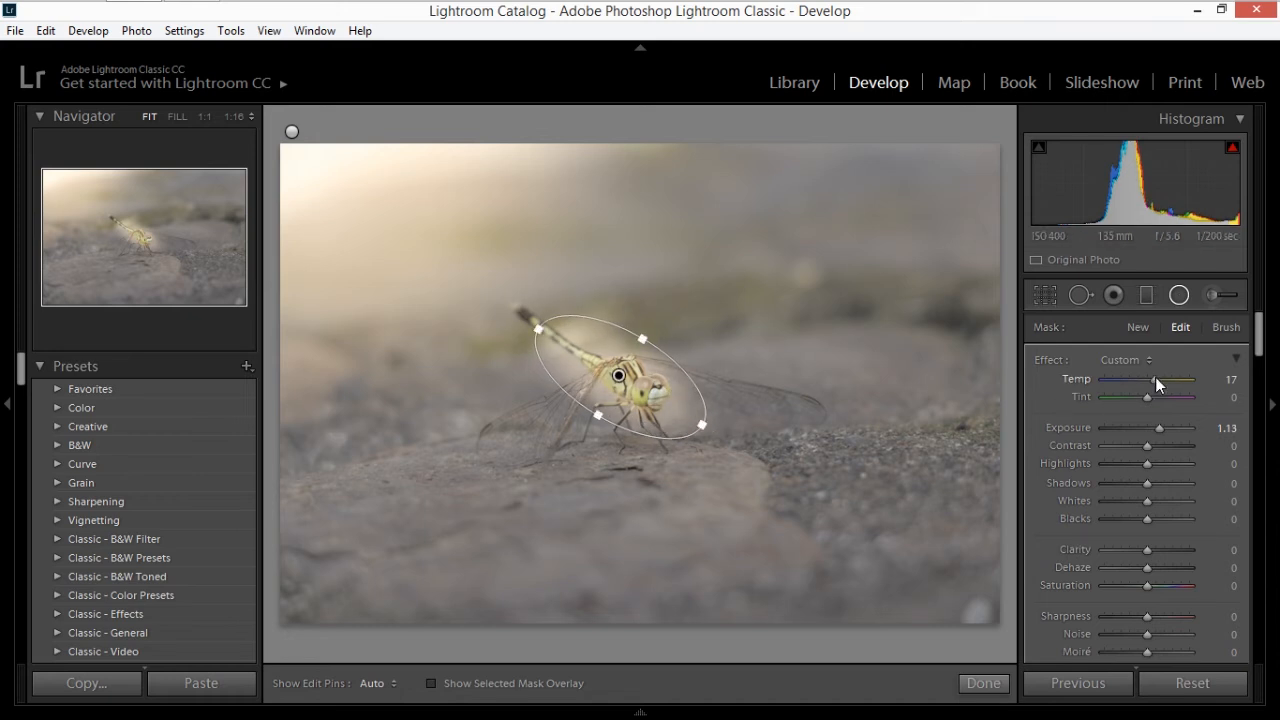
left_click_drag(1156, 378, 1151, 378)
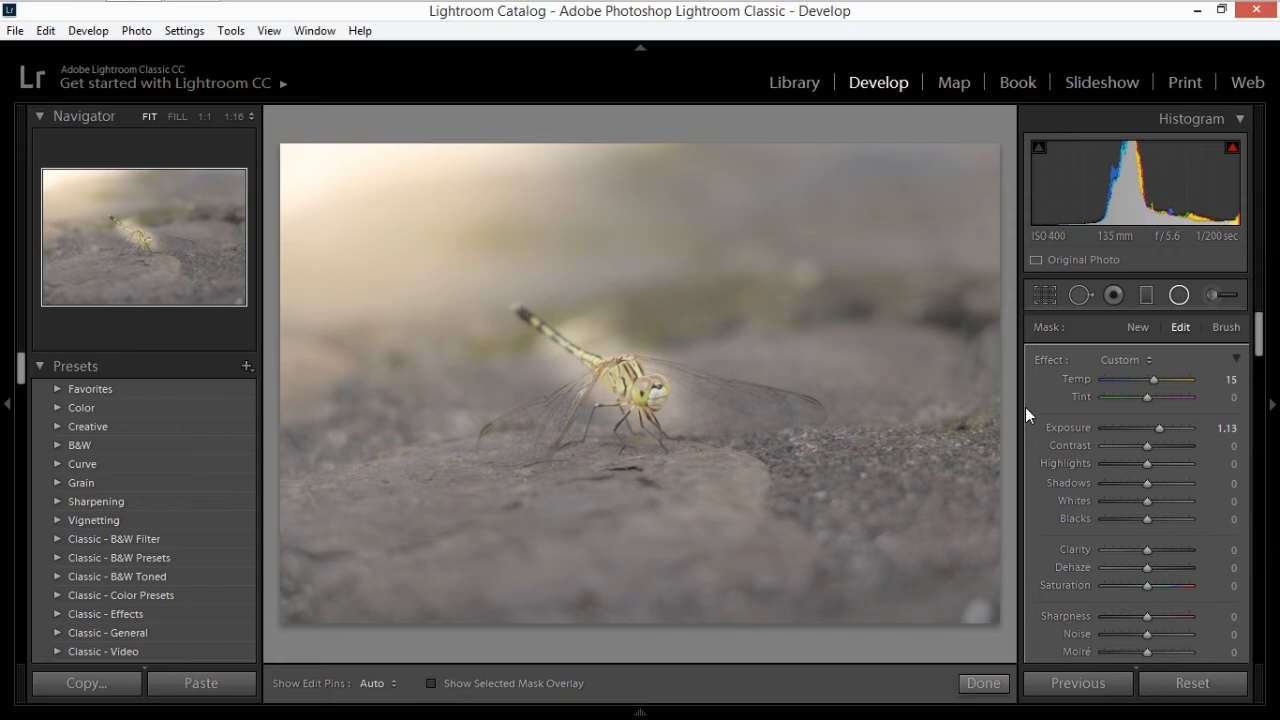
left_click(1179, 295)
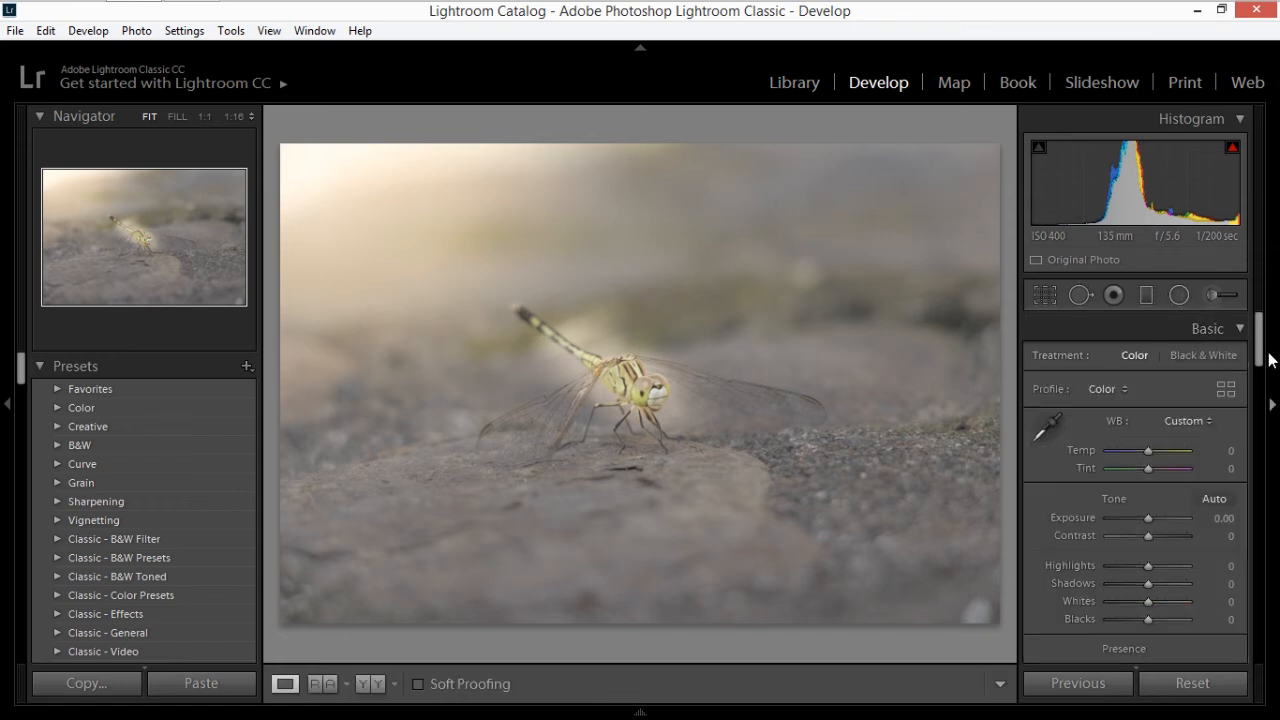
Darken the whole photo by setting the basic Exposure to −0.60
left_click_drag(1262, 358, 1262, 369)
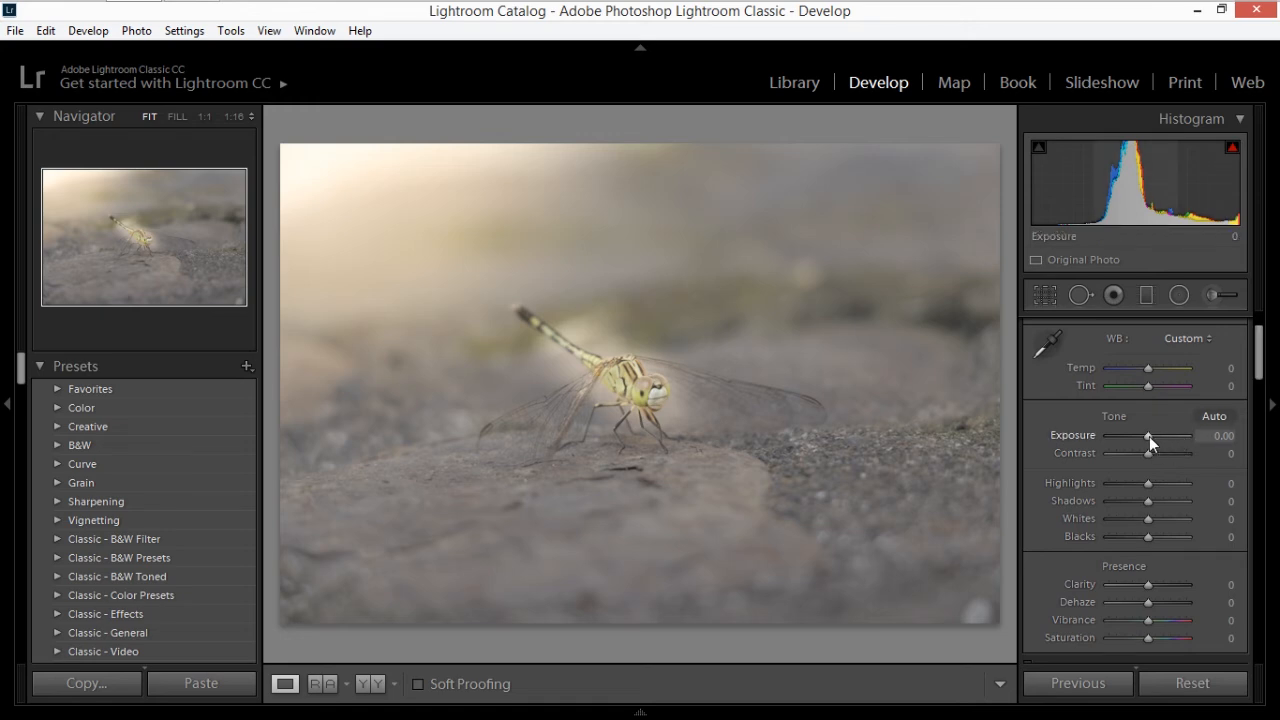
left_click_drag(1149, 436, 1147, 436)
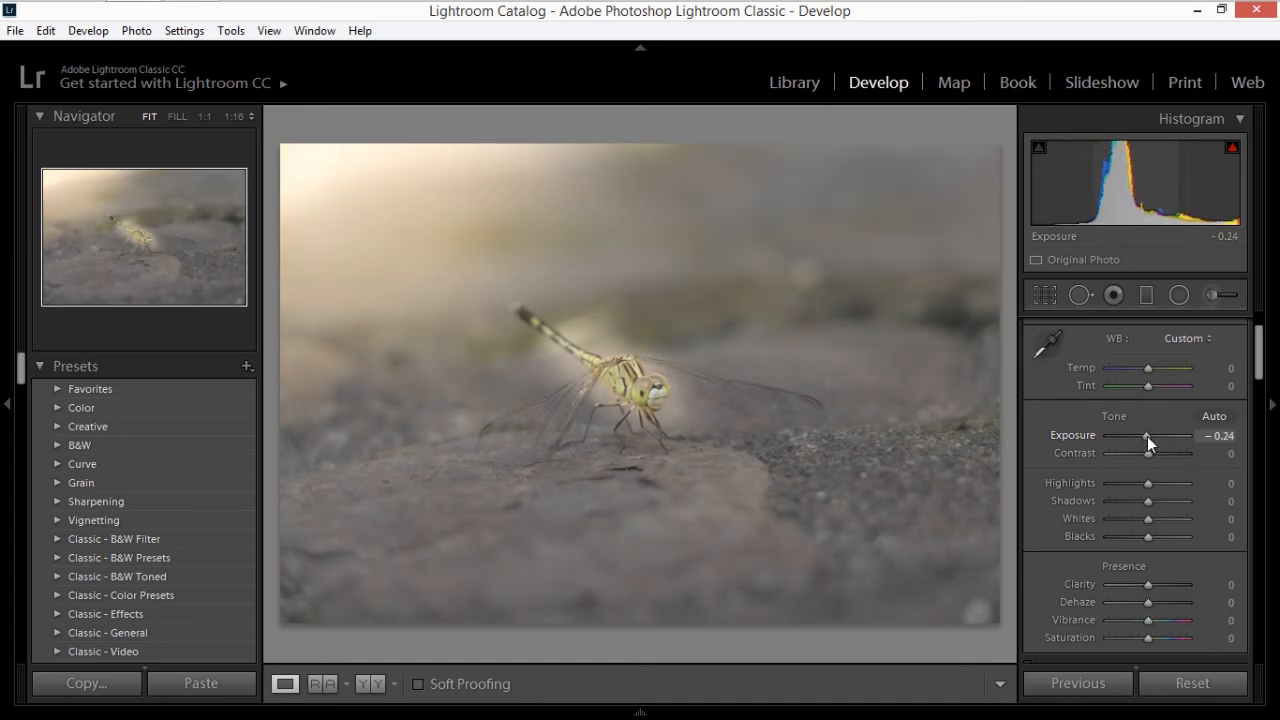
left_click_drag(1147, 436, 1144, 436)
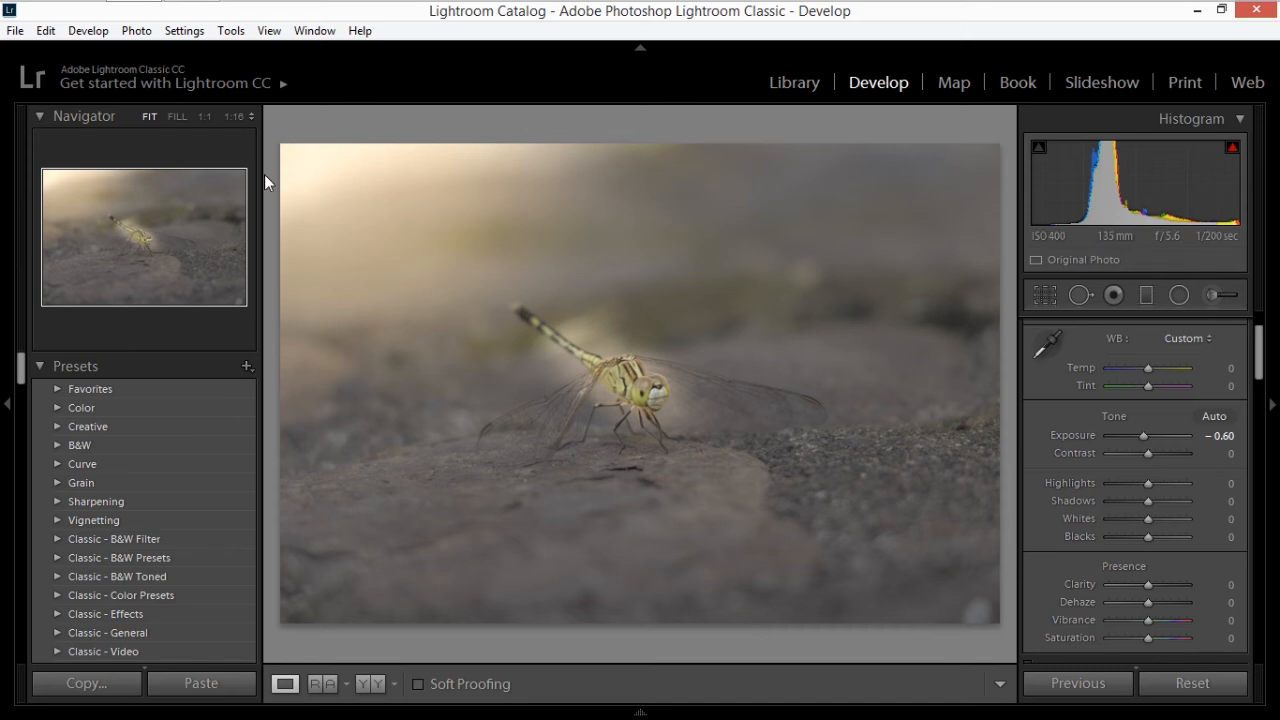
Reselect the dragonfly's radial filter and shrink it to a tighter ellipse around the head and thorax
left_click(1179, 297)
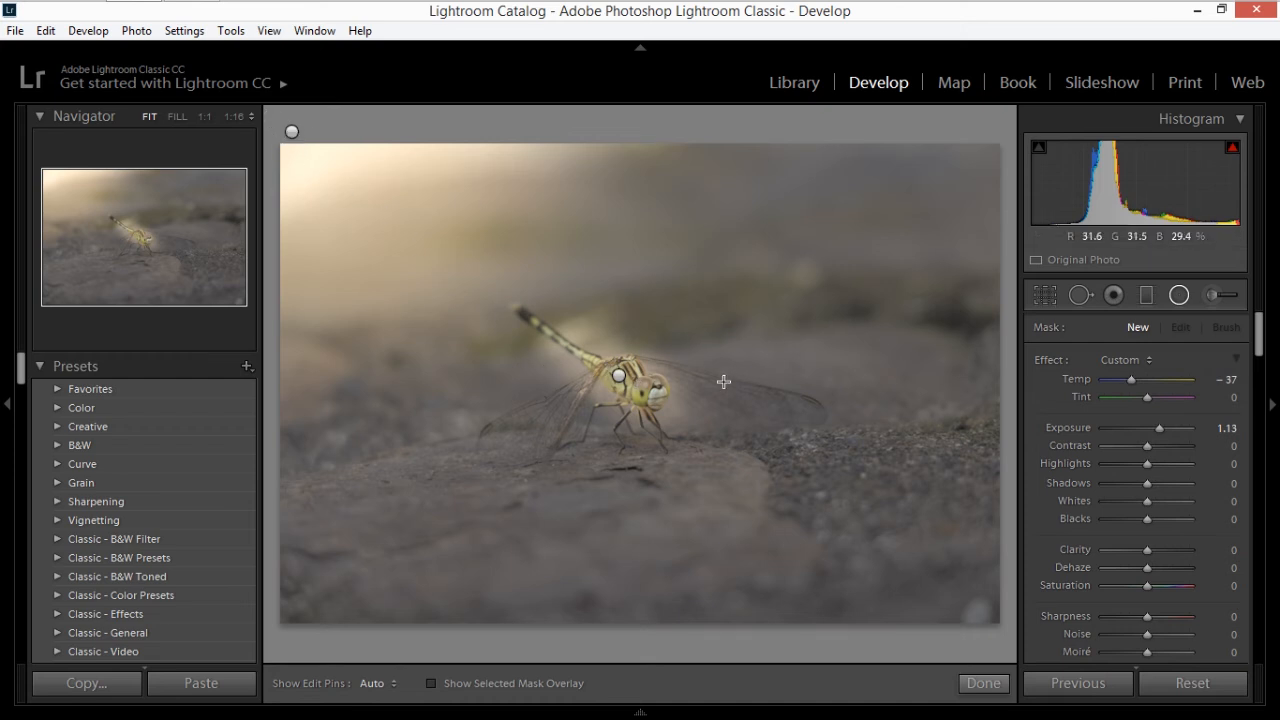
left_click(622, 375)
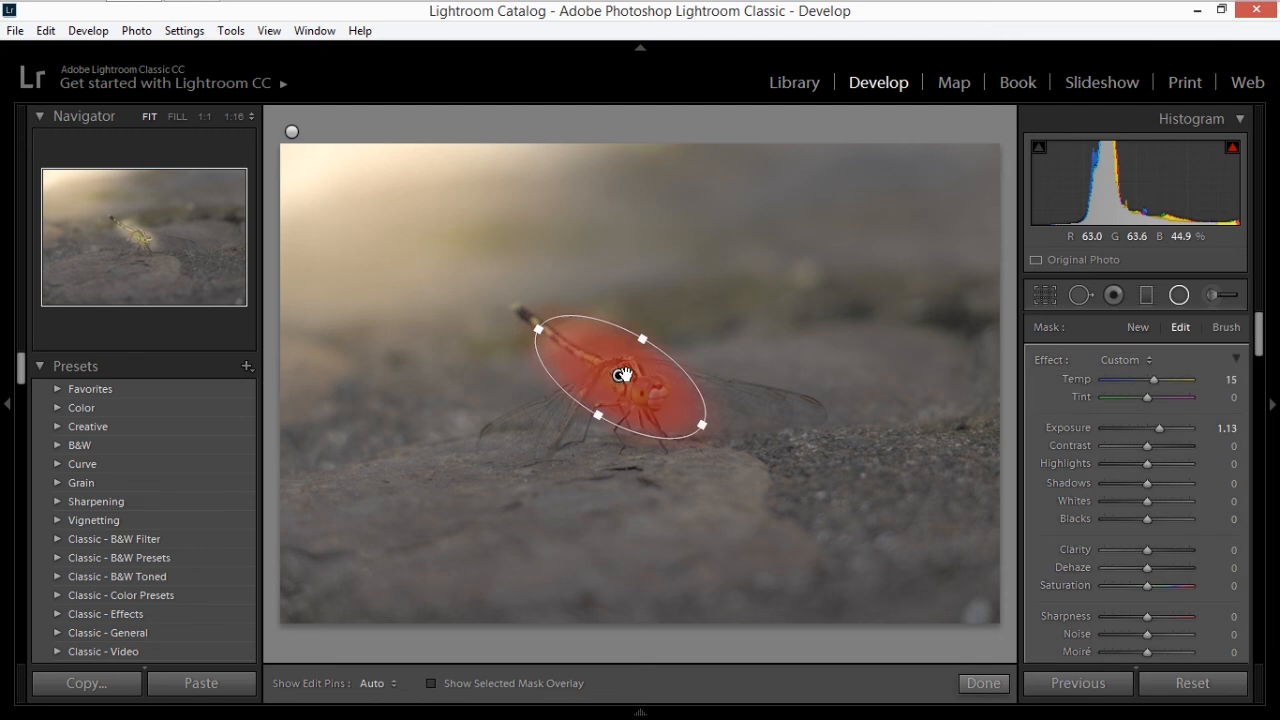
left_click_drag(702, 425, 672, 418)
left_click_drag(670, 419, 670, 419)
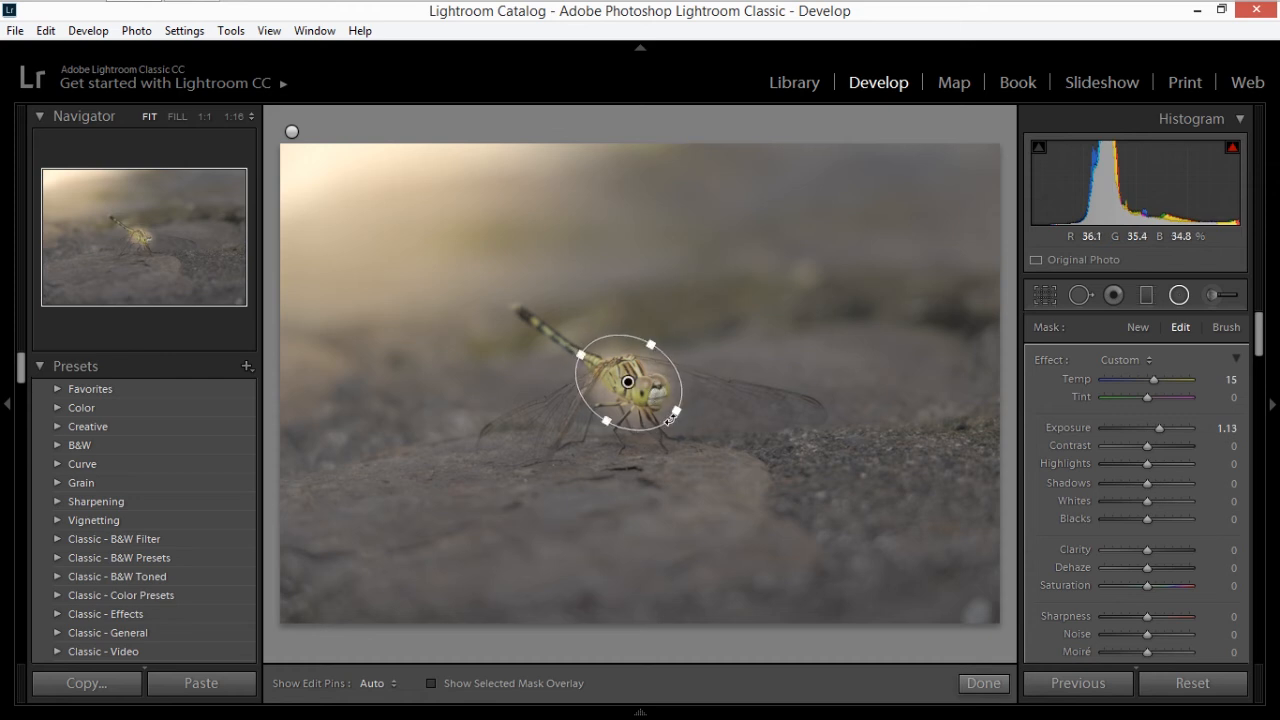
left_click_drag(675, 410, 673, 408)
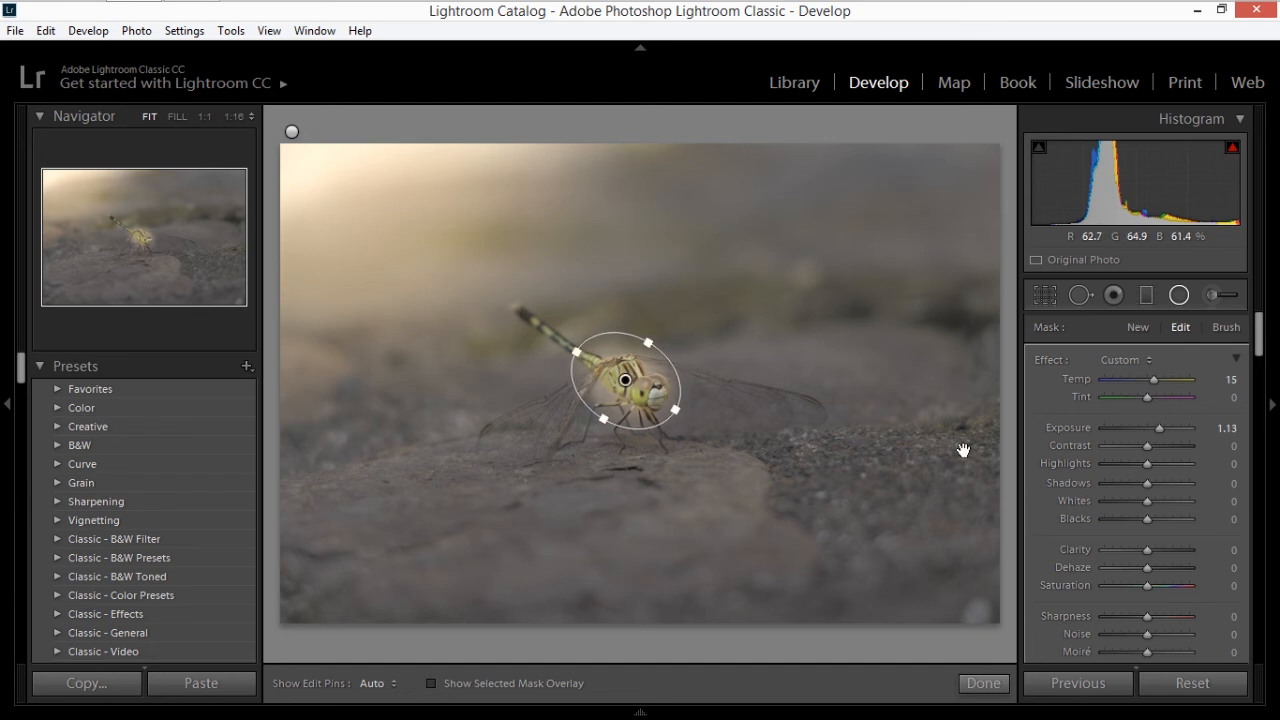
Set the dragonfly filter's Exposure to 0.70 and its Temp to 17
left_click_drag(1153, 381, 1150, 381)
left_click_drag(1161, 424, 1157, 425)
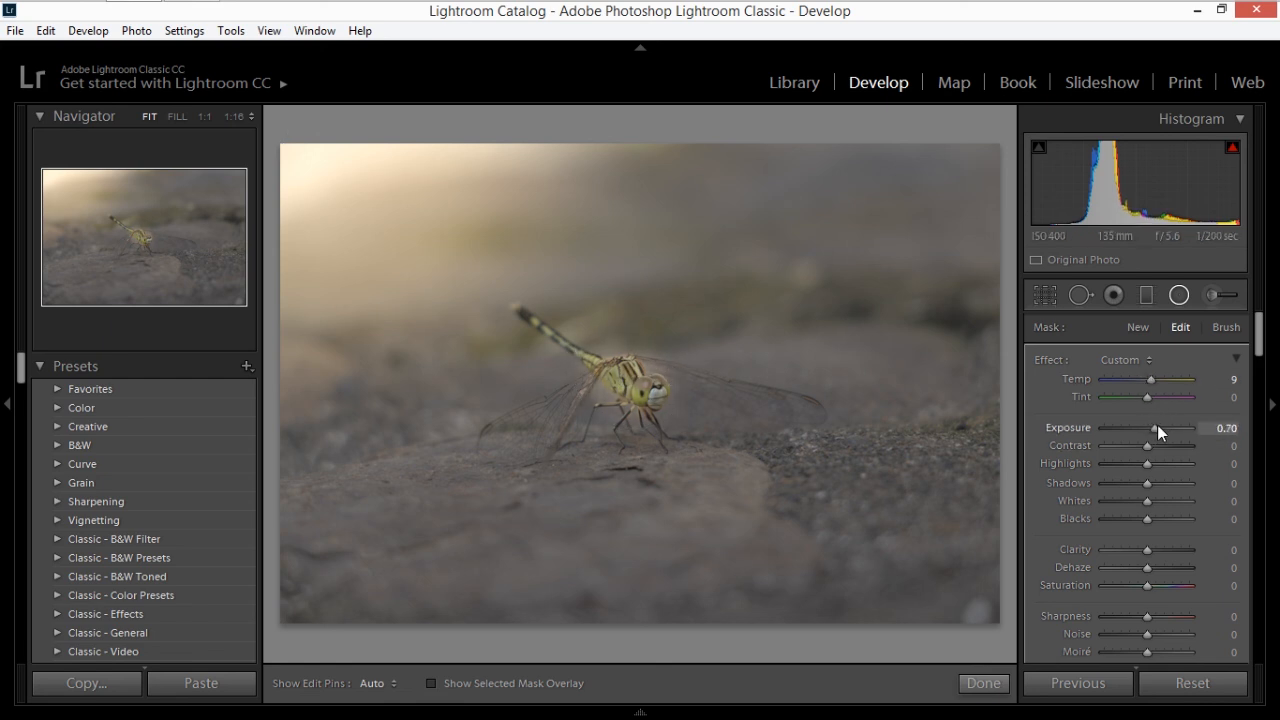
left_click_drag(1153, 387, 1152, 381)
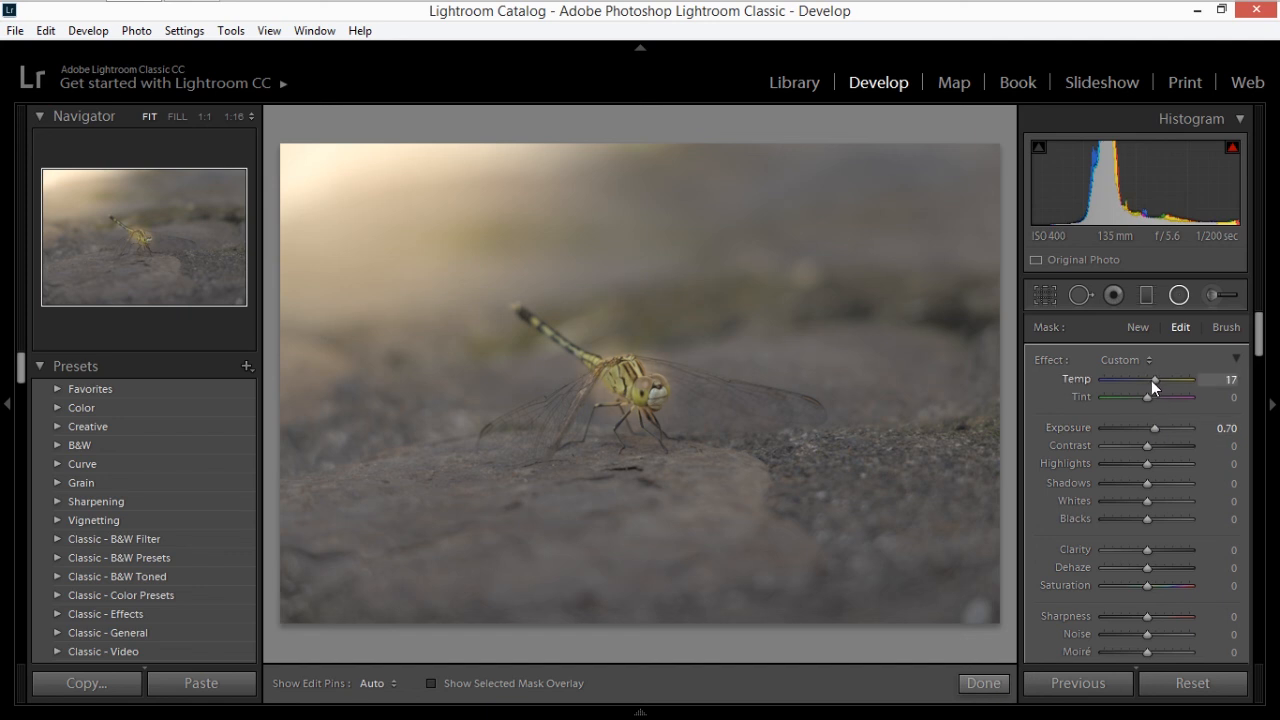